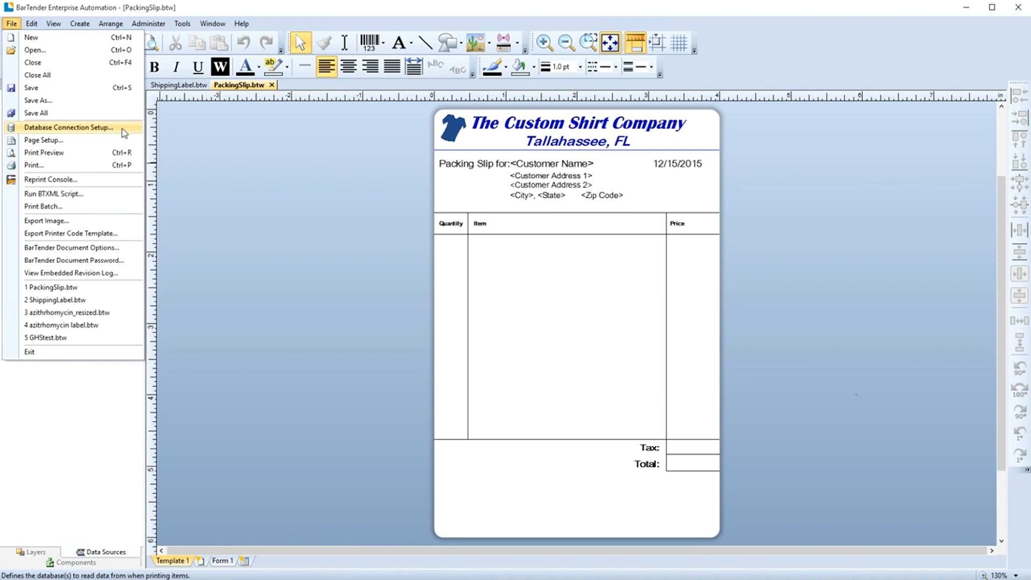
# - Start setting up a database connection for the packing slip, with Microsoft Excel as the database type
pyautogui.click(122, 128)
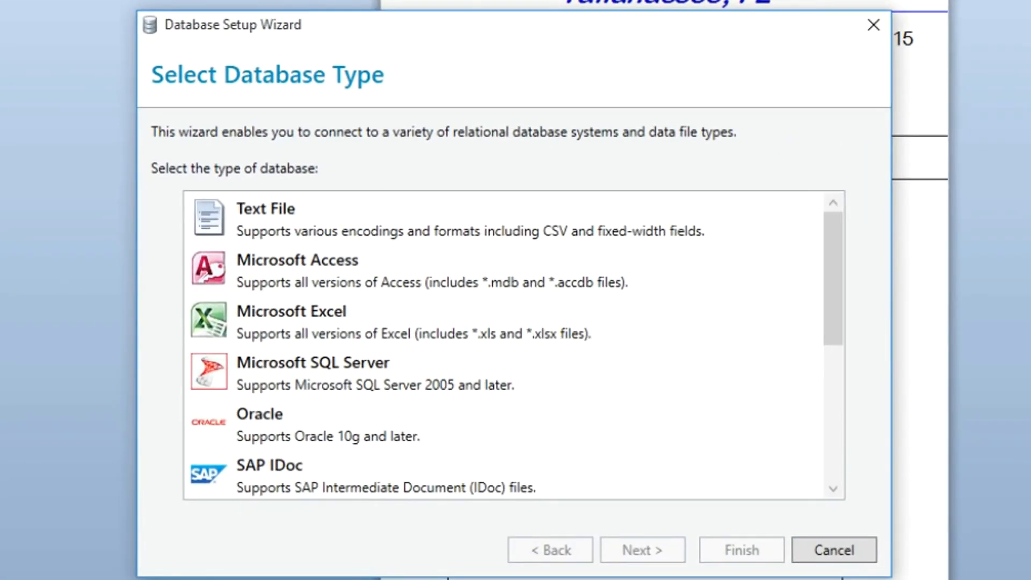
pyautogui.moveTo(834, 273)
pyautogui.mouseDown()
pyautogui.moveTo(838, 380)
pyautogui.moveTo(824, 425)
pyautogui.moveTo(840, 263)
pyautogui.mouseUp()
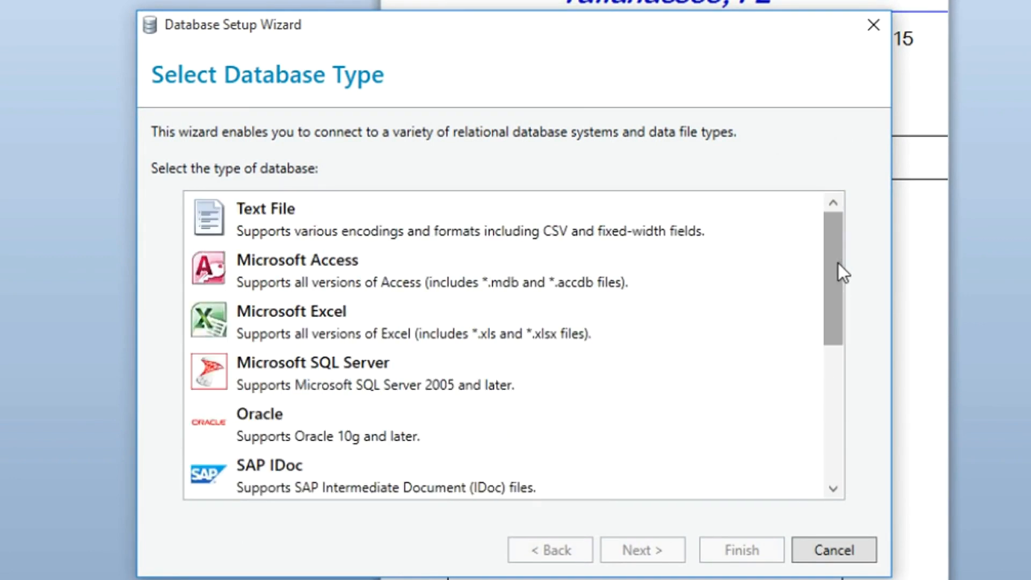
pyautogui.click(664, 324)
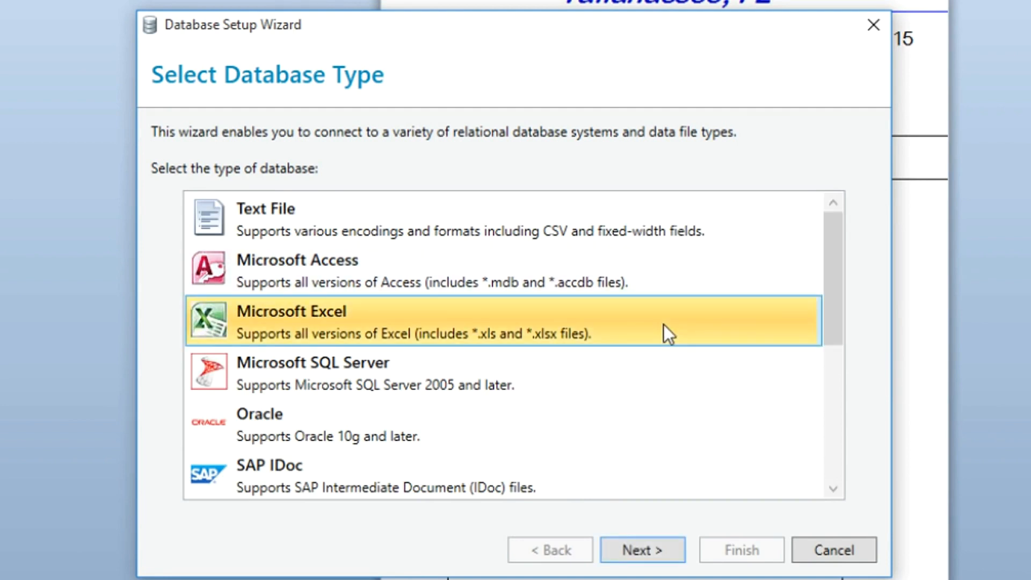
pyautogui.click(659, 555)
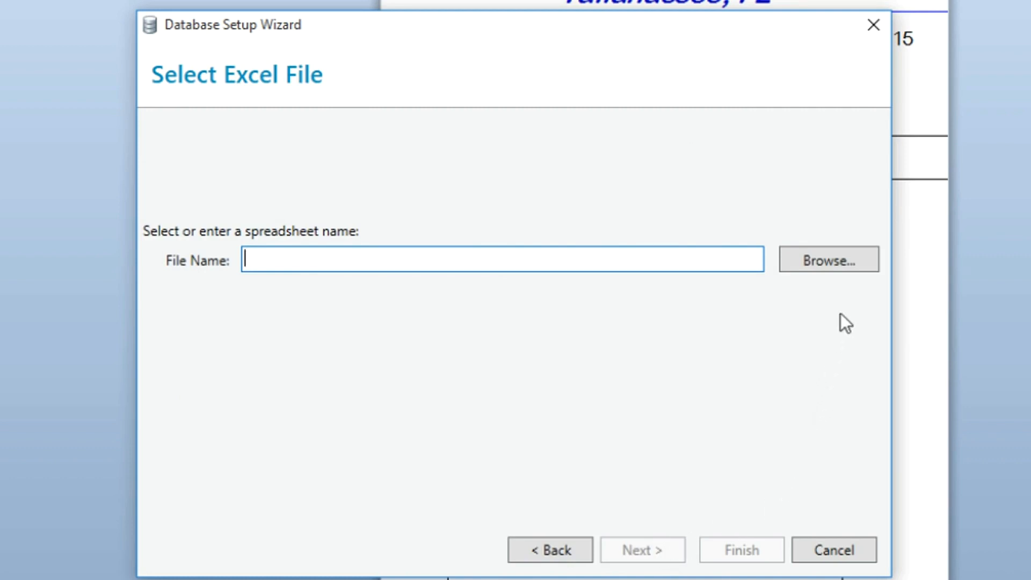
# - Select CustomShirtClients.xlsx from the Demo Items folder as the spreadsheet and continue to the table selection
pyautogui.click(836, 265)
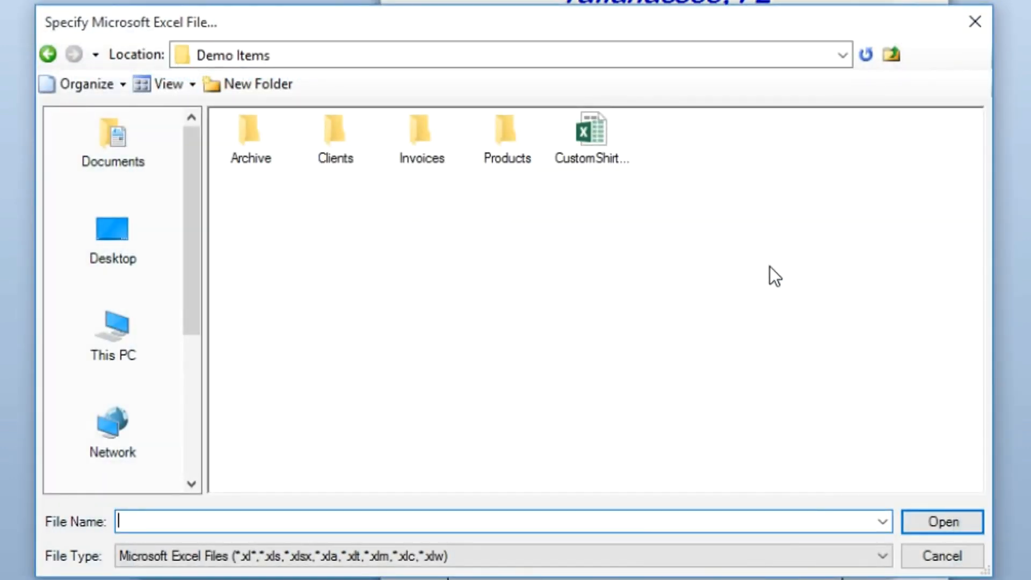
pyautogui.click(590, 146)
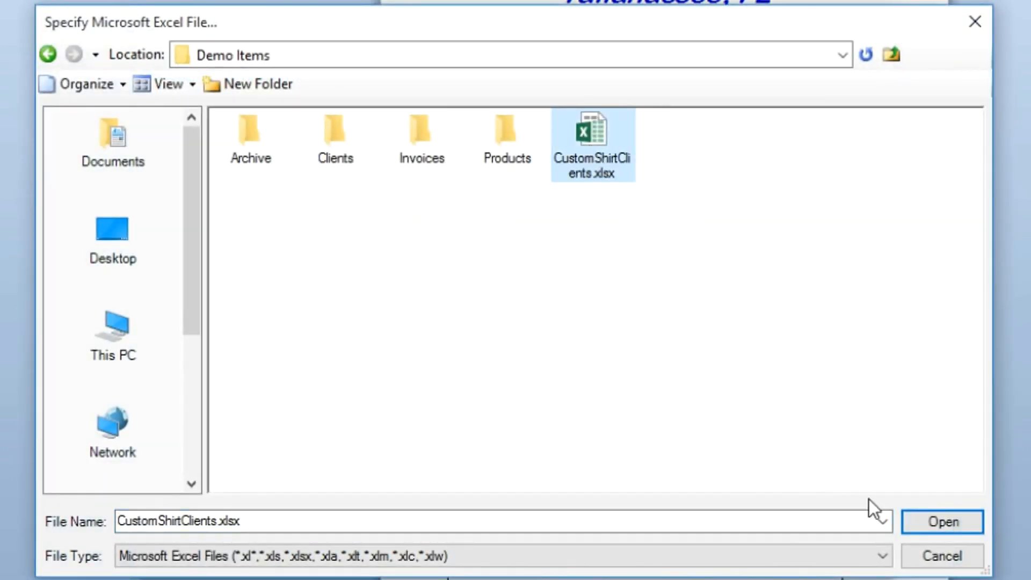
pyautogui.click(919, 525)
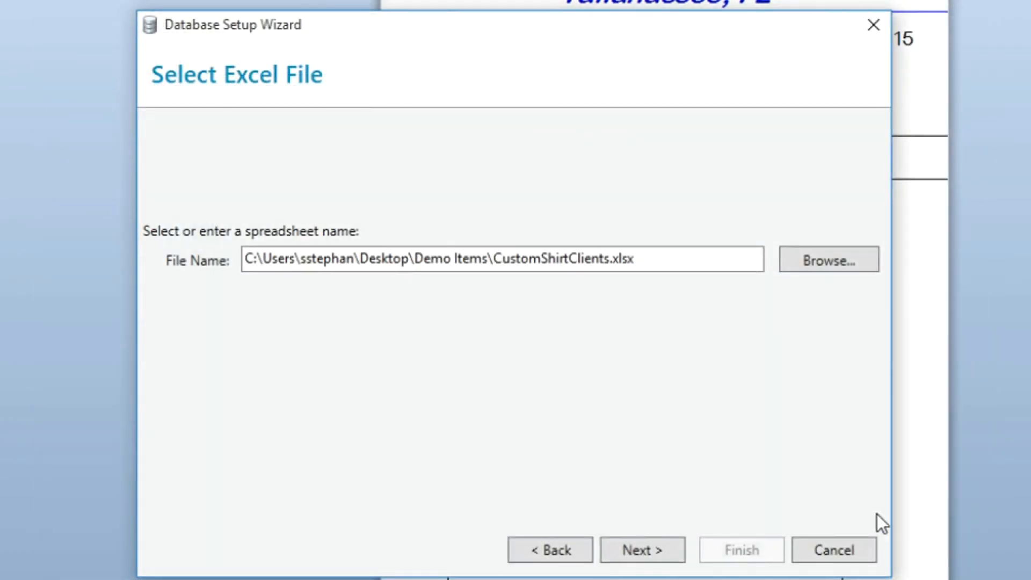
pyautogui.click(666, 555)
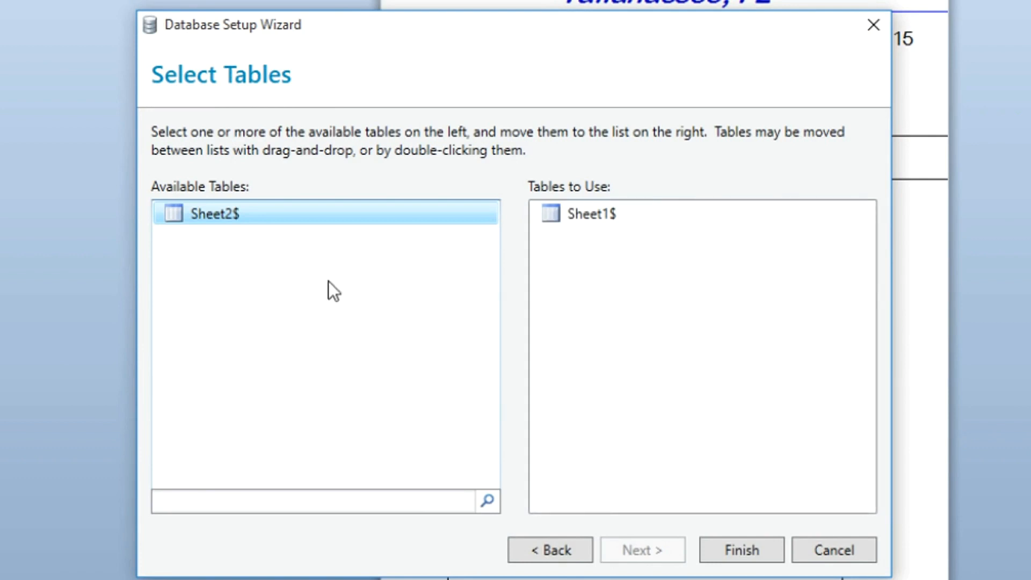
pyautogui.moveTo(217, 218); pyautogui.dragTo(660, 317)
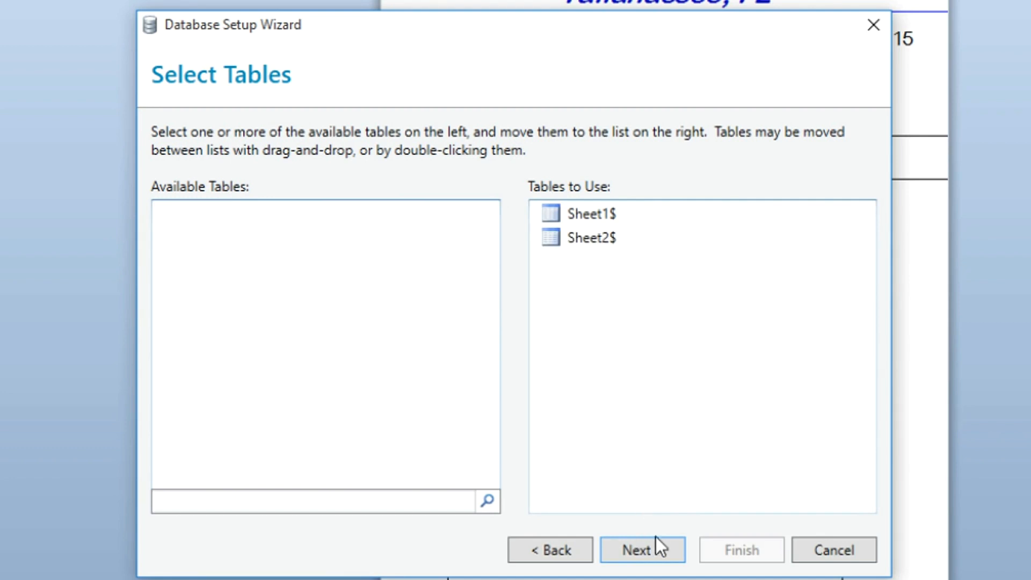
pyautogui.click(678, 556)
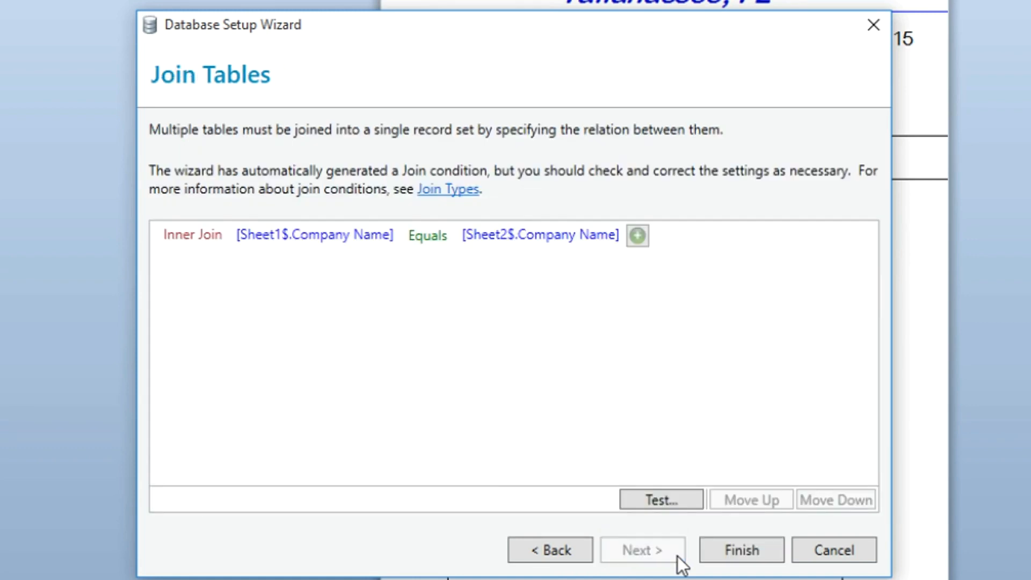
pyautogui.click(564, 559)
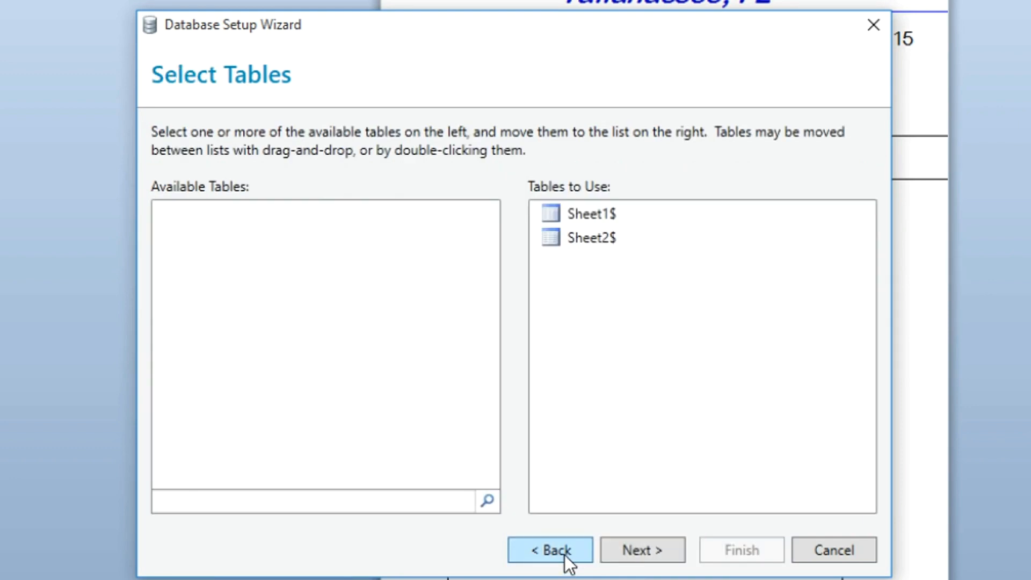
pyautogui.moveTo(587, 237); pyautogui.dragTo(282, 242)
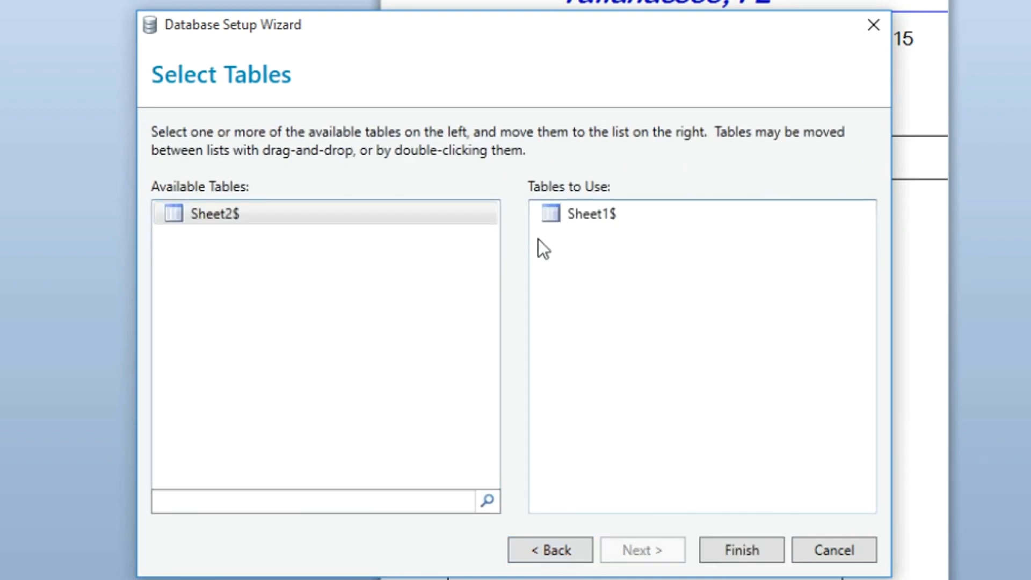
# - Finish the connection wizard with Sheet1$ as the table to use, and display the connected records in the Record Browser
pyautogui.click(588, 214)
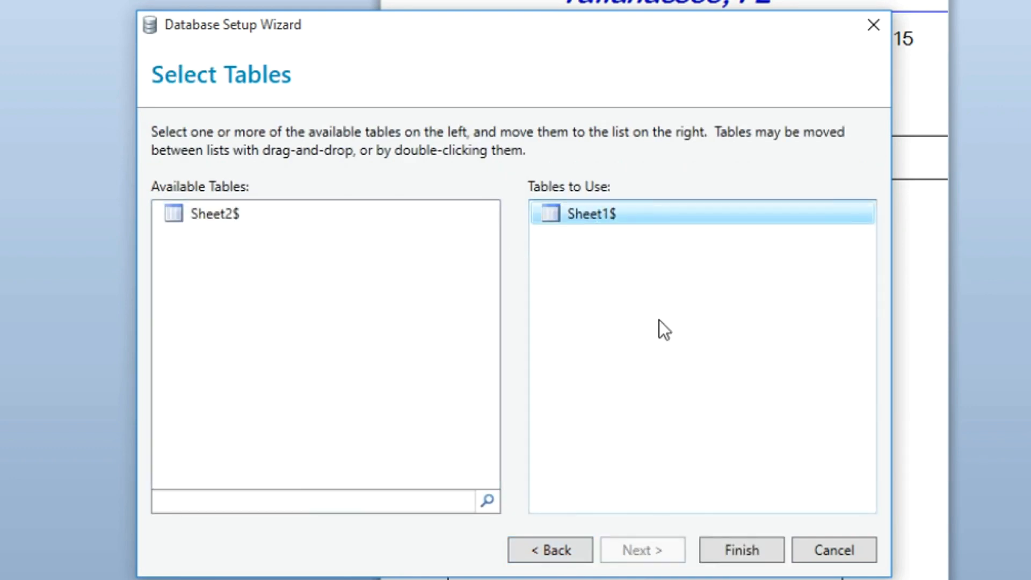
pyautogui.click(772, 556)
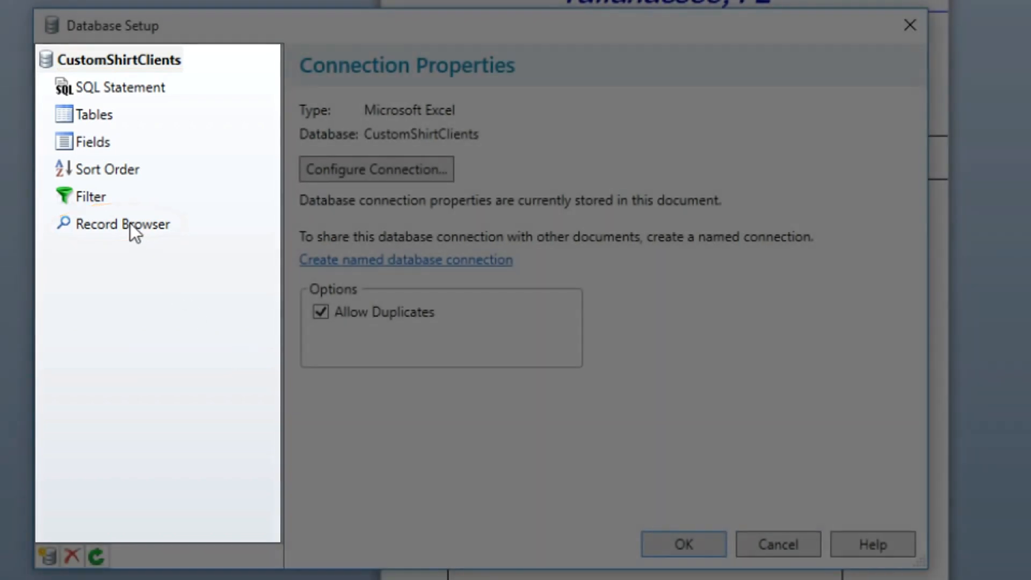
pyautogui.click(130, 224)
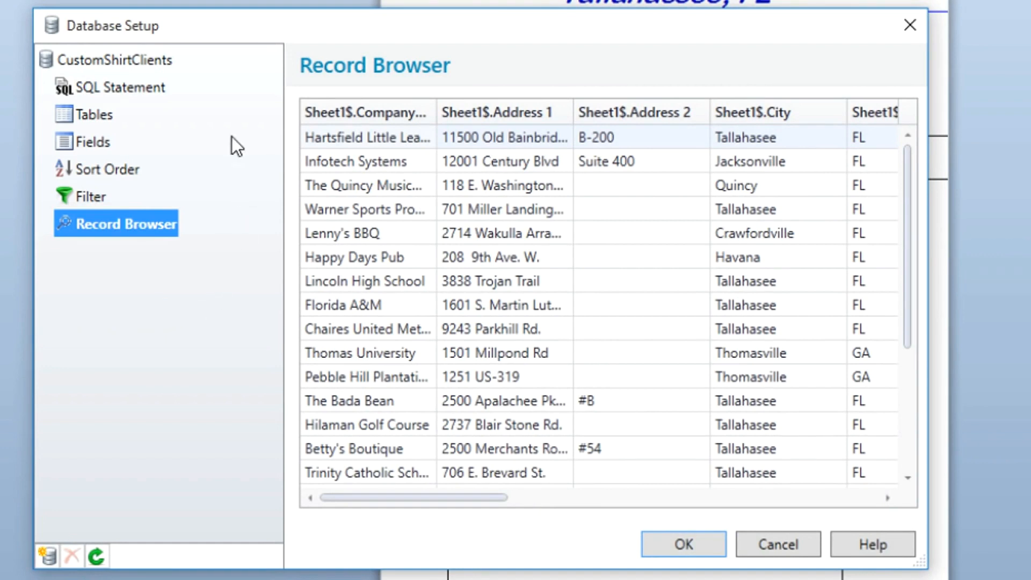
# - Create a named database connection called CustomerAddresses from the CustomShirtClients connection and accept the database setup
pyautogui.click(159, 60)
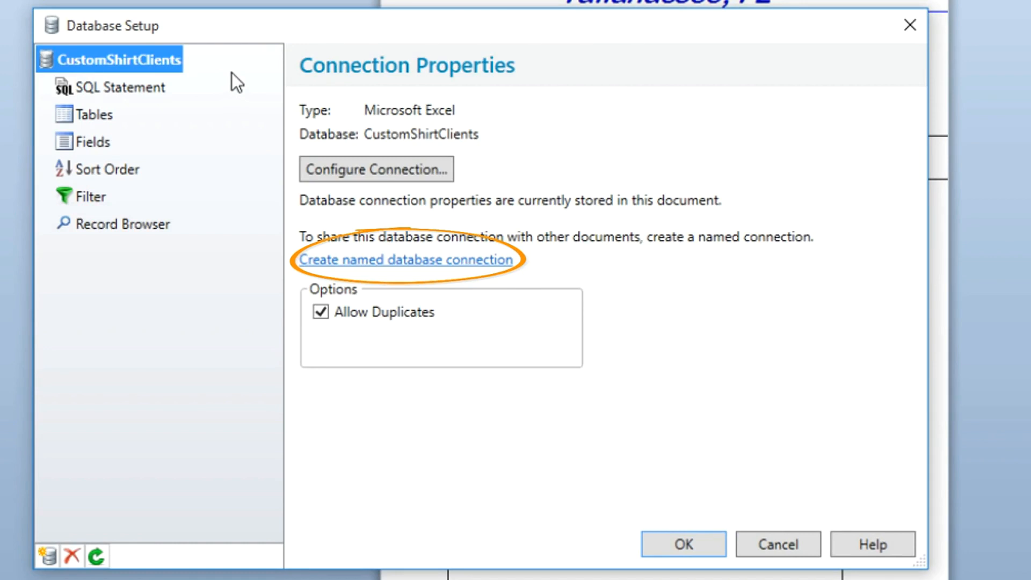
pyautogui.click(379, 260)
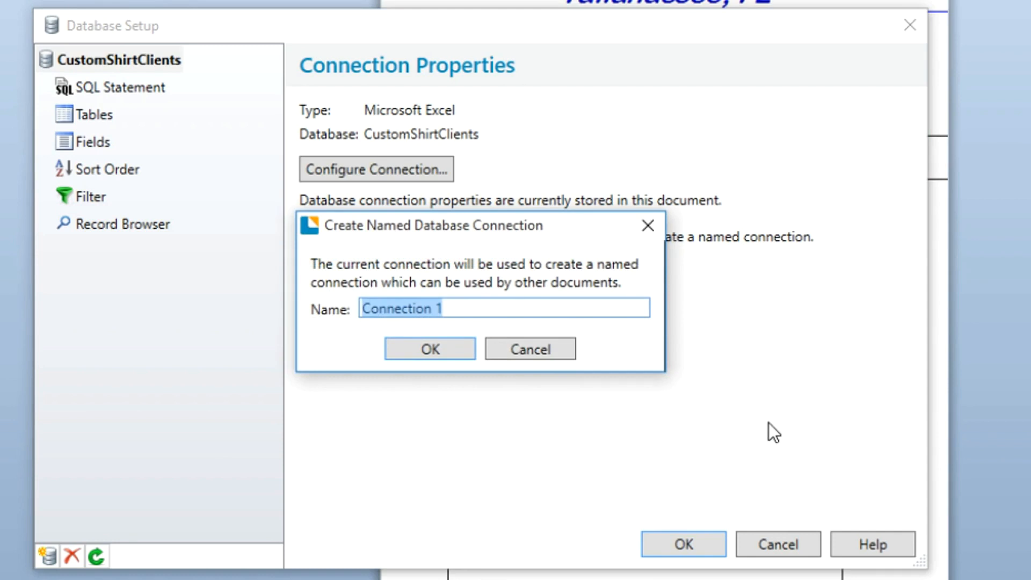
pyautogui.write('Custo')
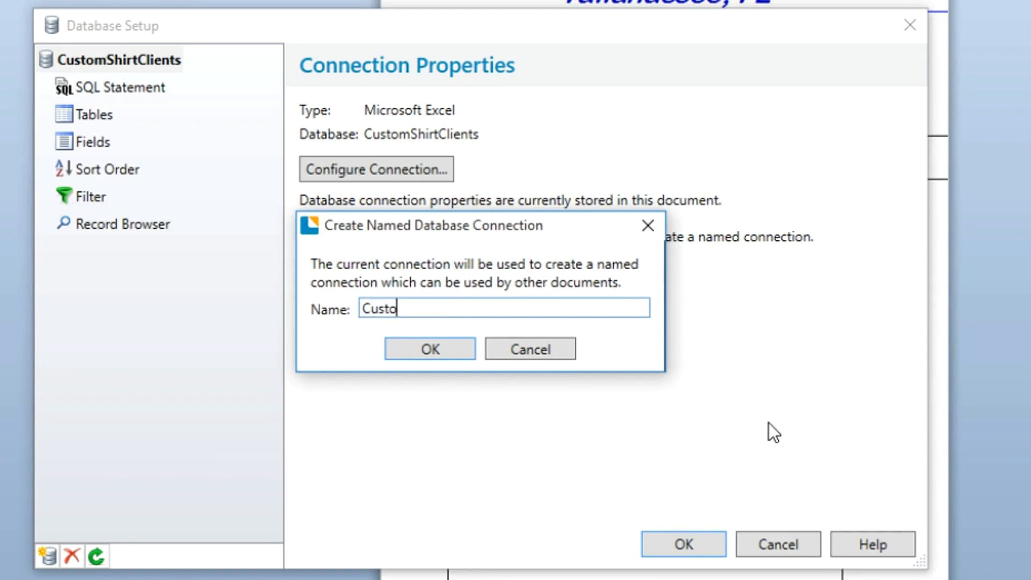
pyautogui.write('merAddresses')
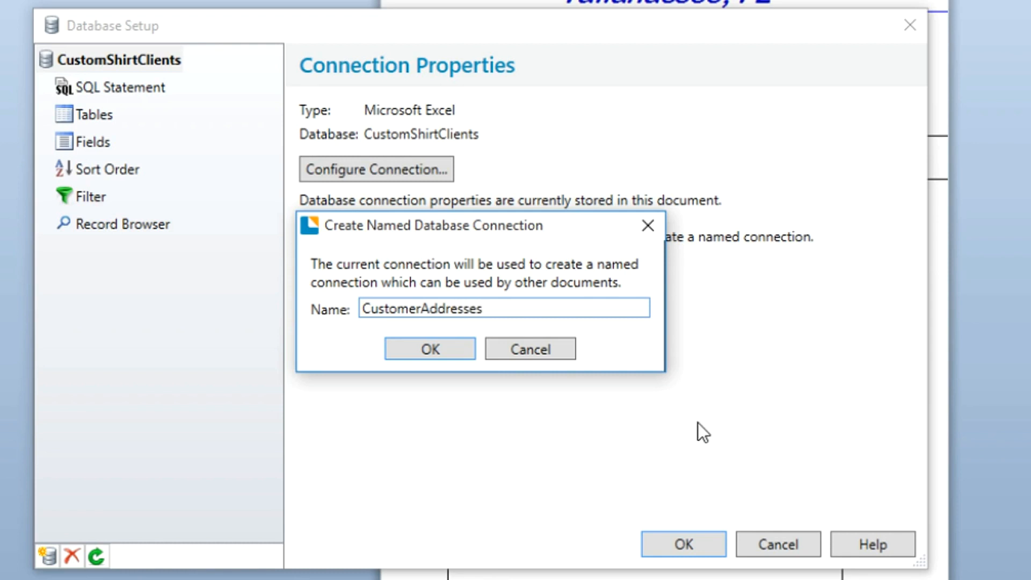
pyautogui.click(436, 350)
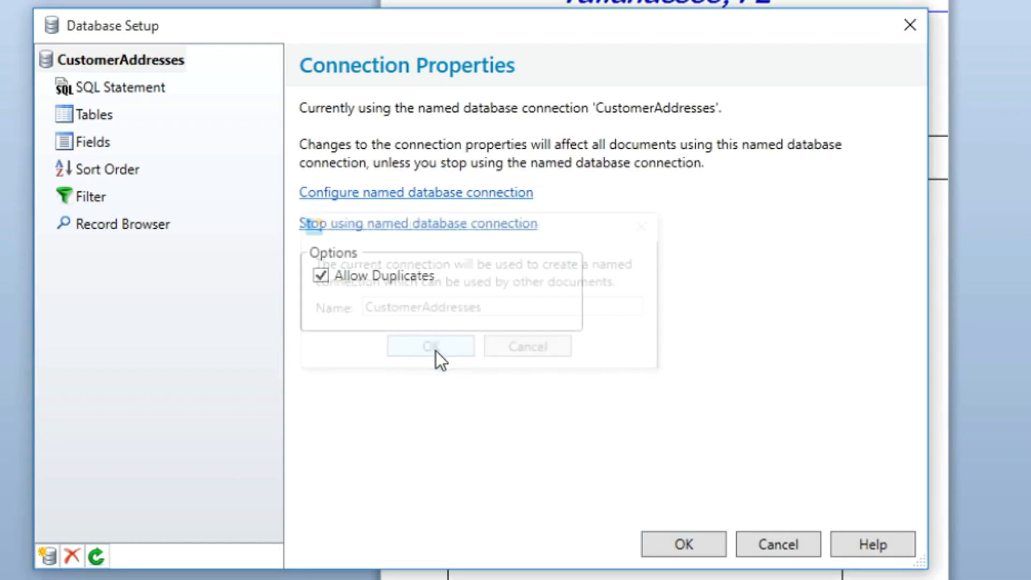
pyautogui.click(687, 545)
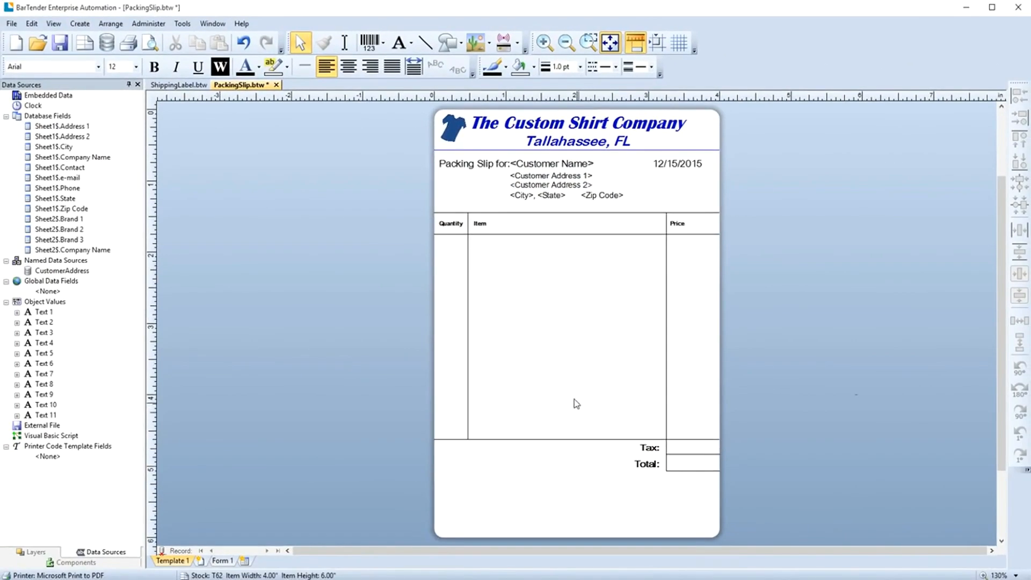
# - Connect the ShippingLabel document to the existing CustomerAddresses connection, using the Sheet1$ table
pyautogui.click(177, 85)
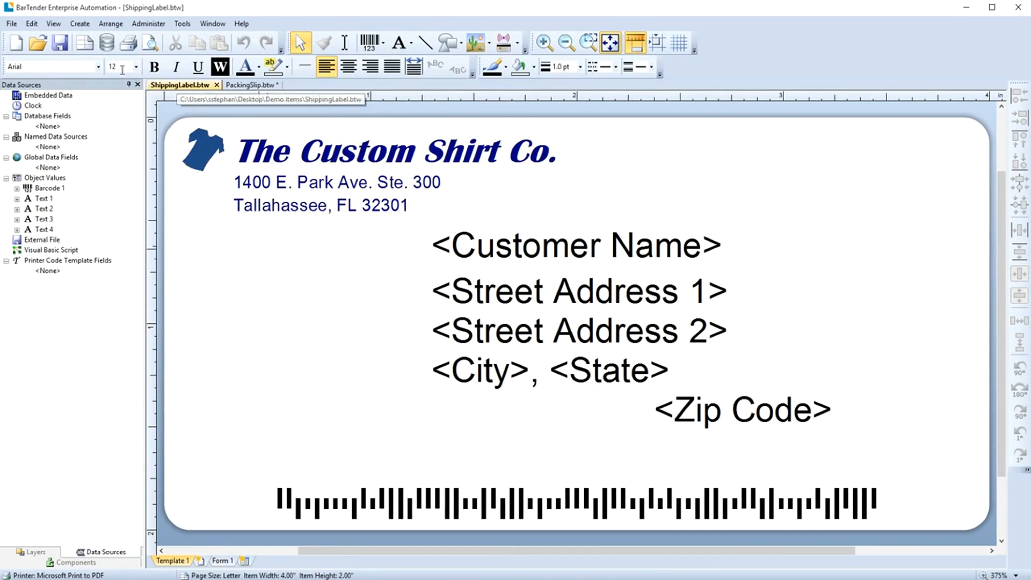
pyautogui.click(11, 26)
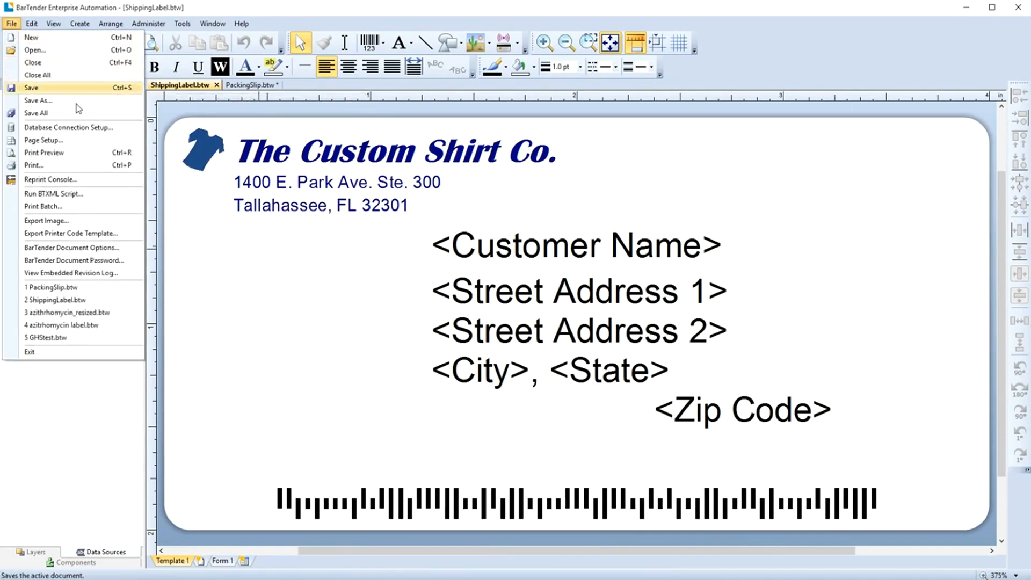
pyautogui.click(126, 129)
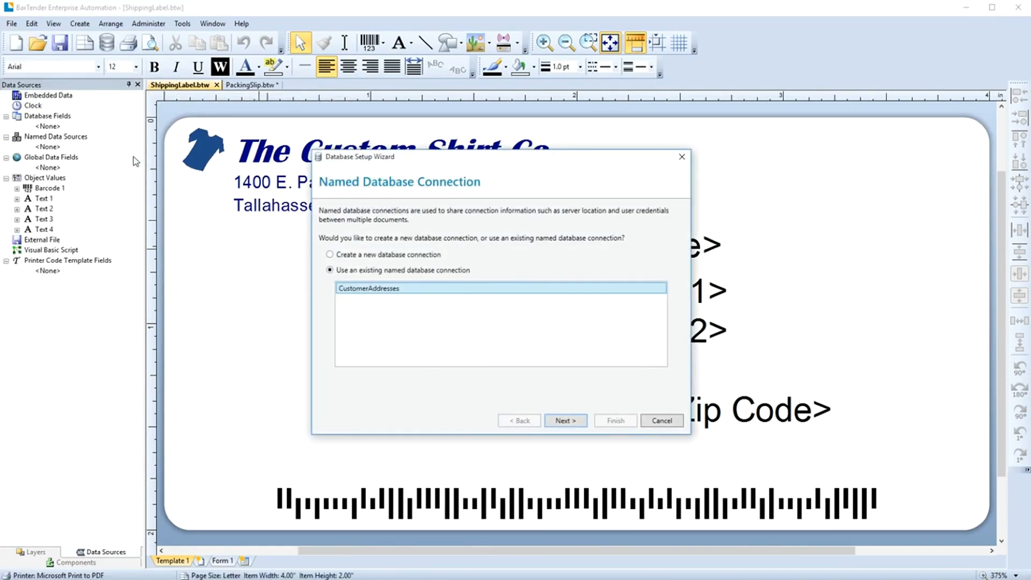
pyautogui.click(580, 422)
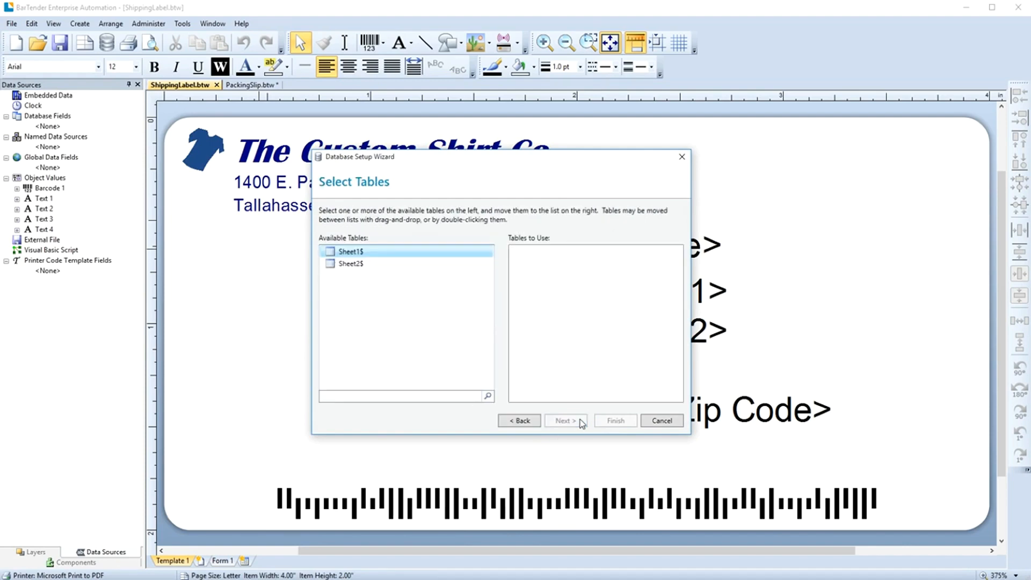
pyautogui.moveTo(351, 252); pyautogui.dragTo(600, 301)
pyautogui.click(616, 421)
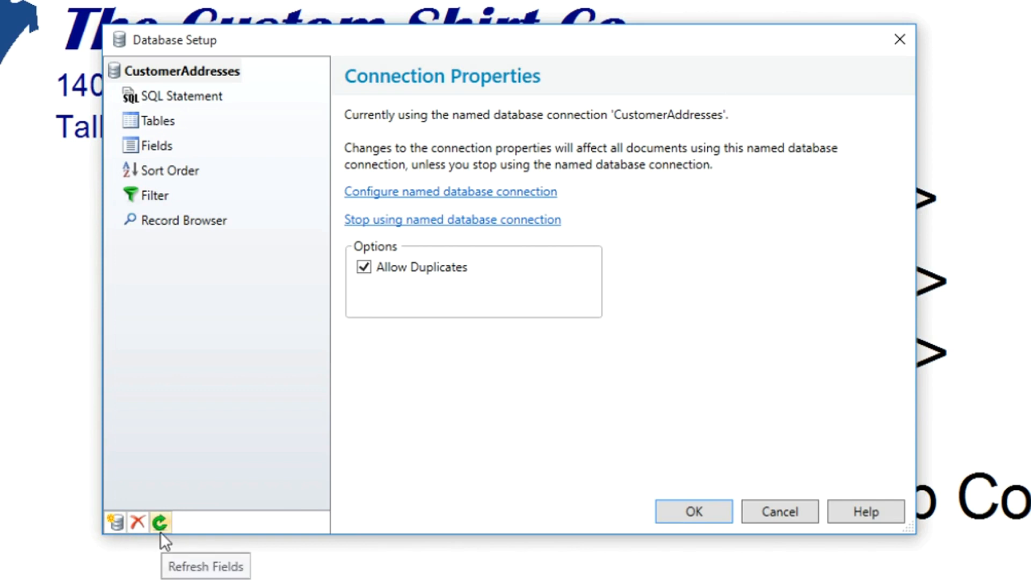
pyautogui.click(690, 511)
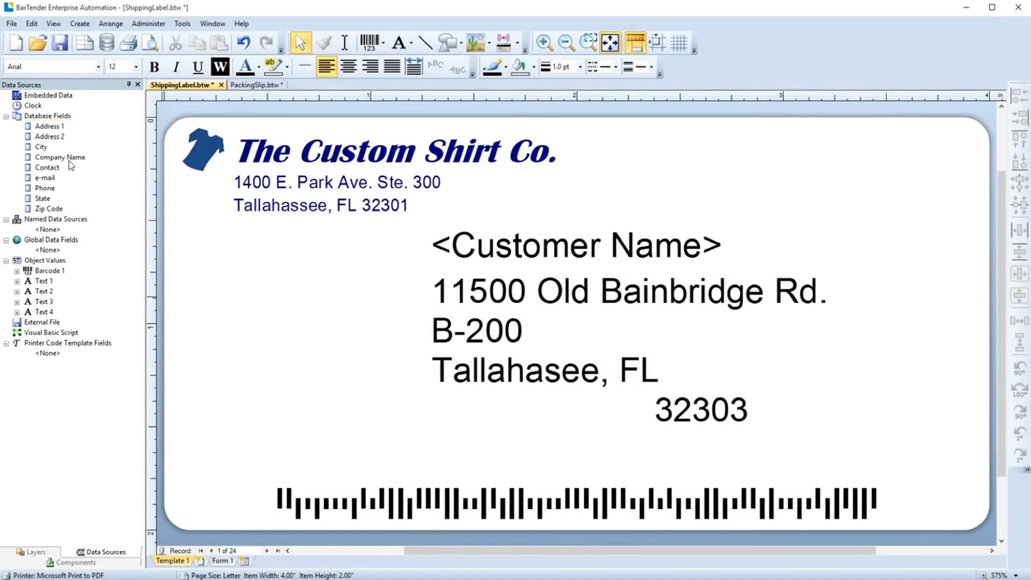
# - Link the Company Name database field to the <Customer Name> text on the shipping label
pyautogui.moveTo(69, 159); pyautogui.dragTo(504, 247)
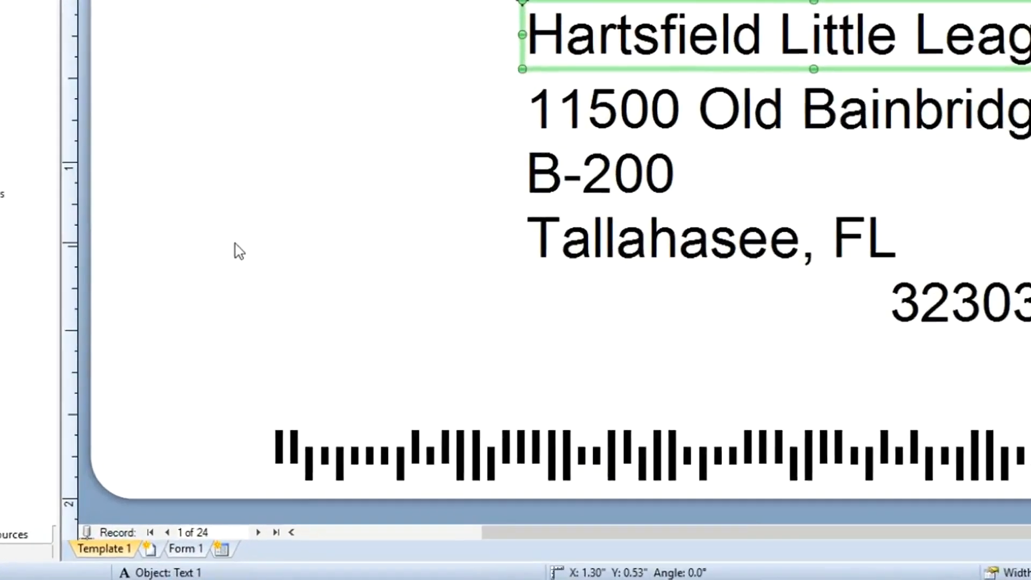
# - Preview the label's records up to record 5, and switch the display of database data off and back on
pyautogui.click(254, 524)
pyautogui.click(254, 523)
pyautogui.click(254, 524)
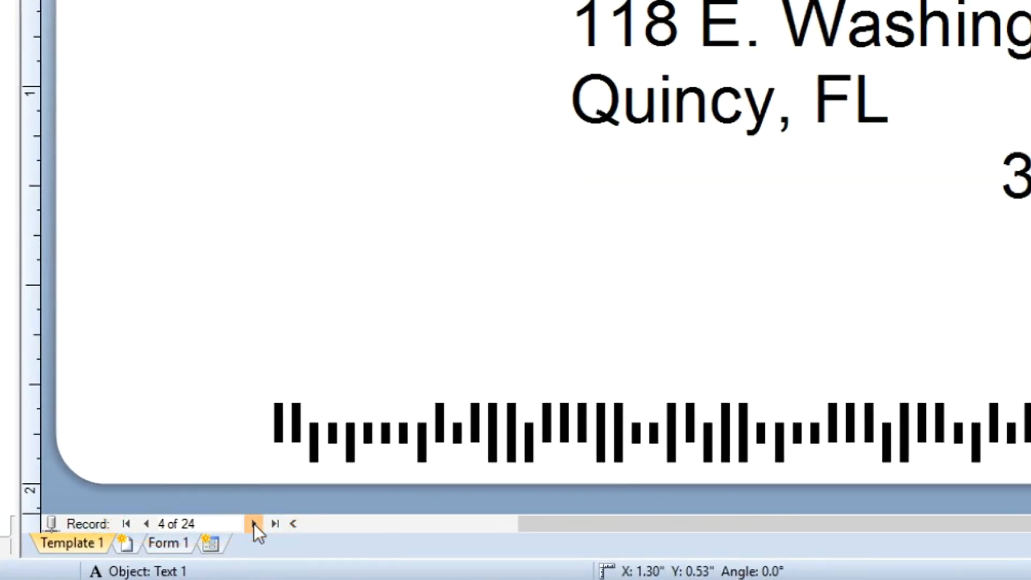
pyautogui.click(254, 524)
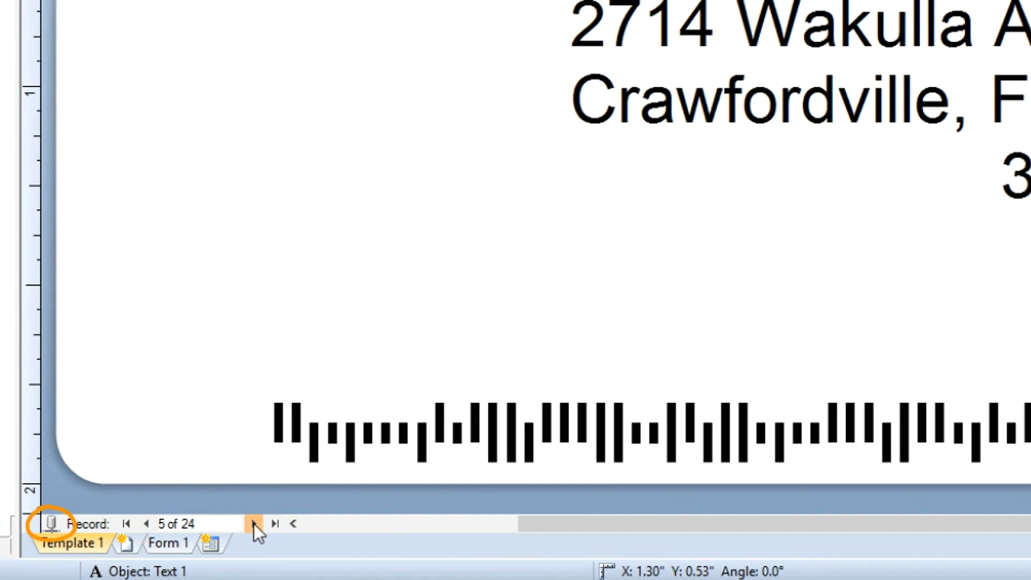
pyautogui.click(48, 523)
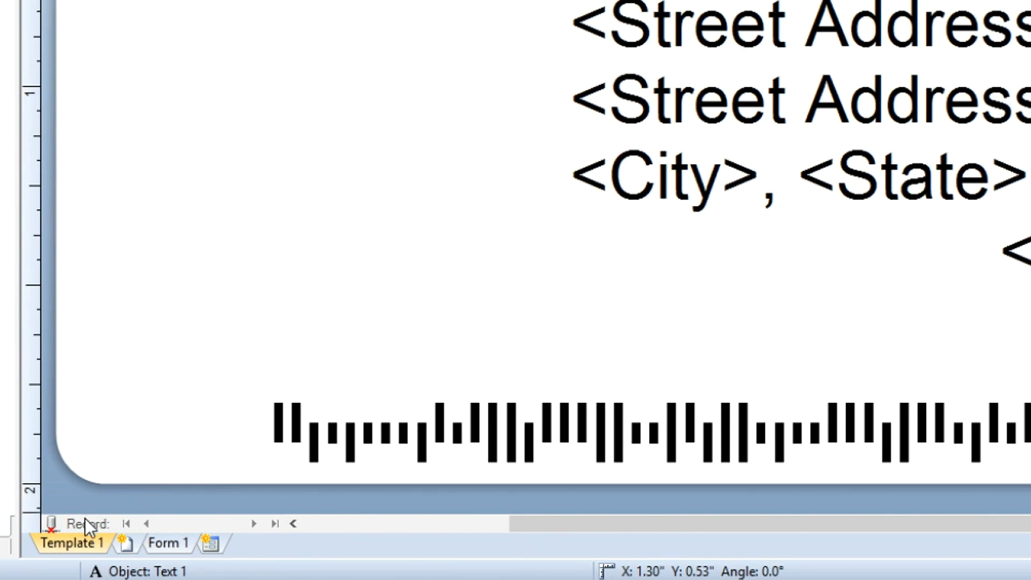
pyautogui.click(49, 524)
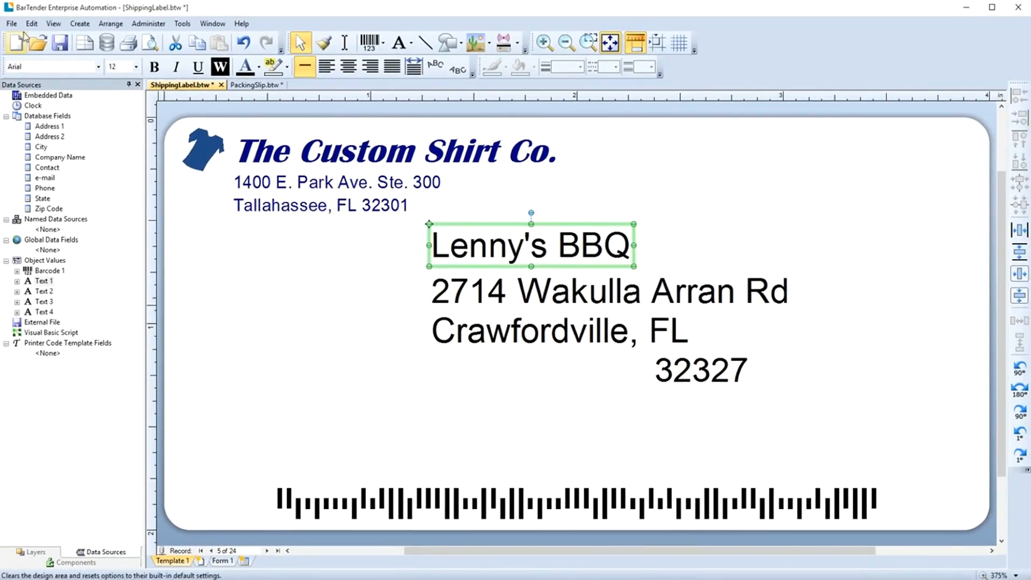
# - Open the shipping label's print settings and limit the queried records to Selected, with records 5-10
pyautogui.click(12, 24)
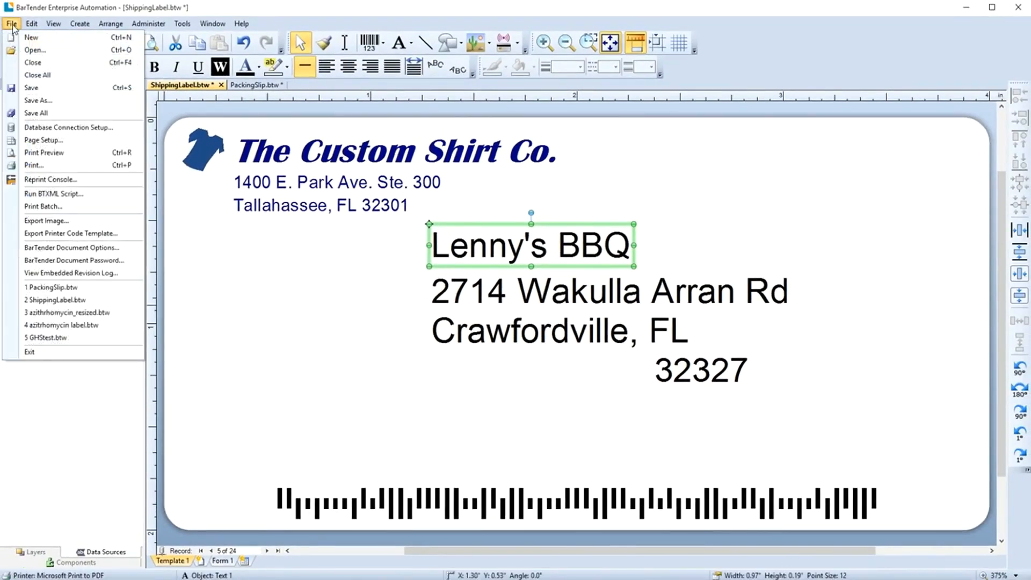
pyautogui.click(36, 166)
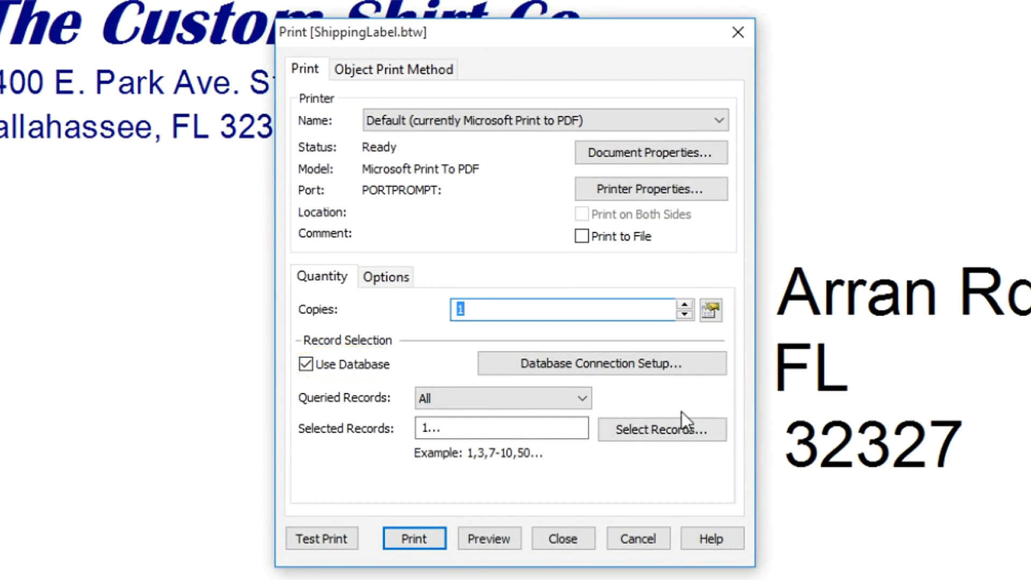
pyautogui.click(582, 398)
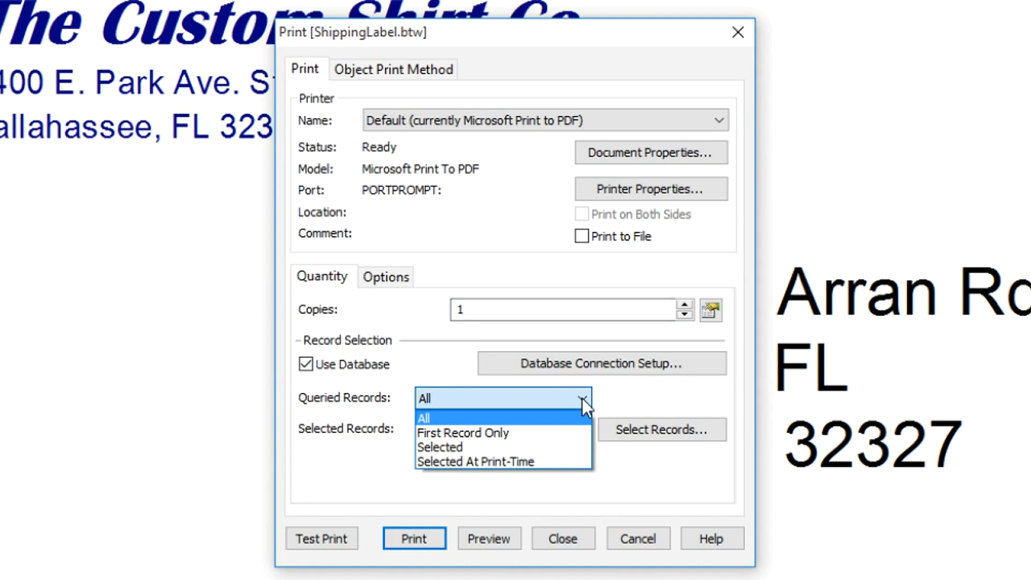
pyautogui.click(562, 447)
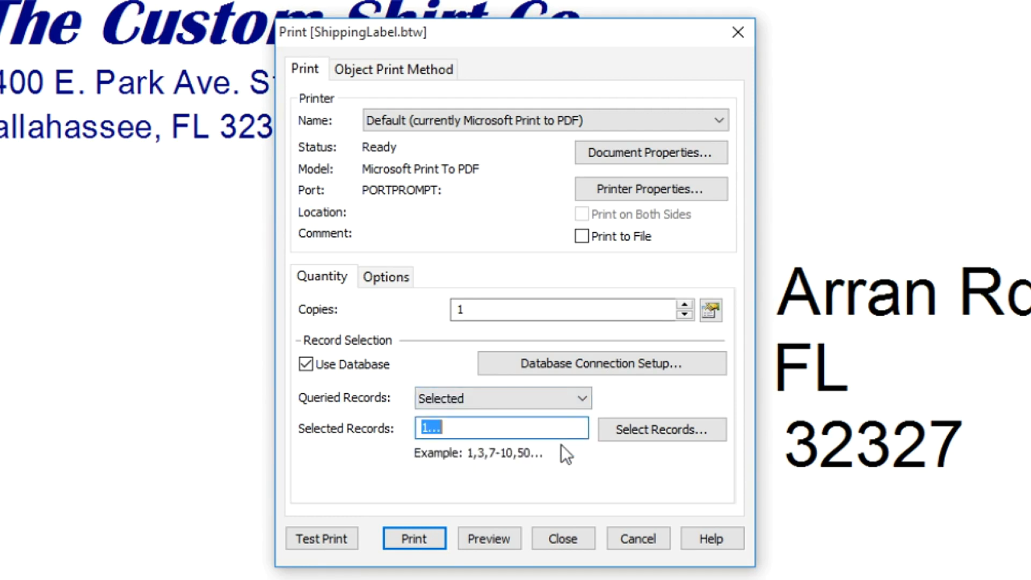
pyautogui.write('5-10')
# - Open the record selection list and add records 12-14, Hartsfield Little League and Infotech Systems to the selected records
pyautogui.click(650, 431)
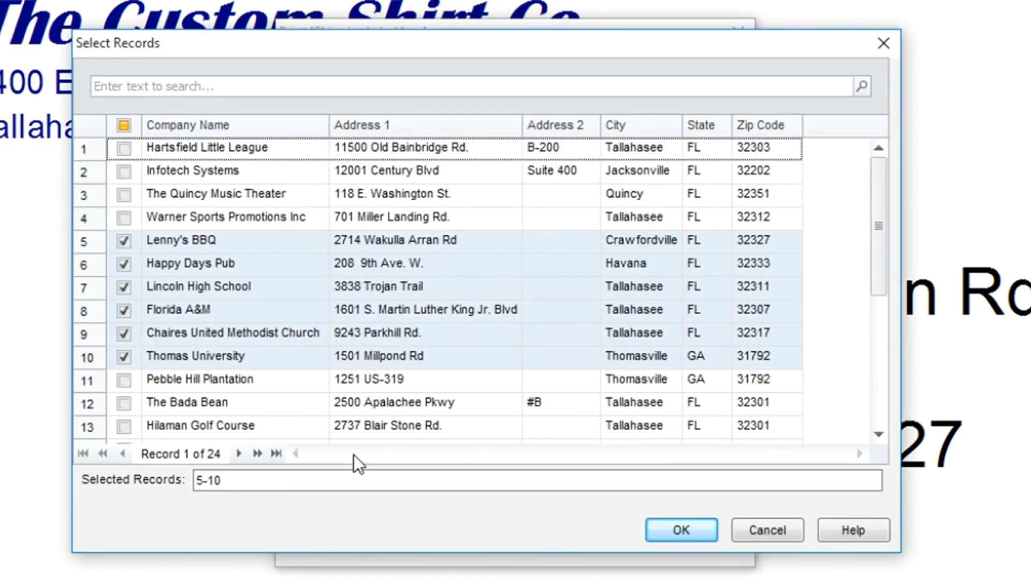
pyautogui.click(272, 481)
pyautogui.write(',')
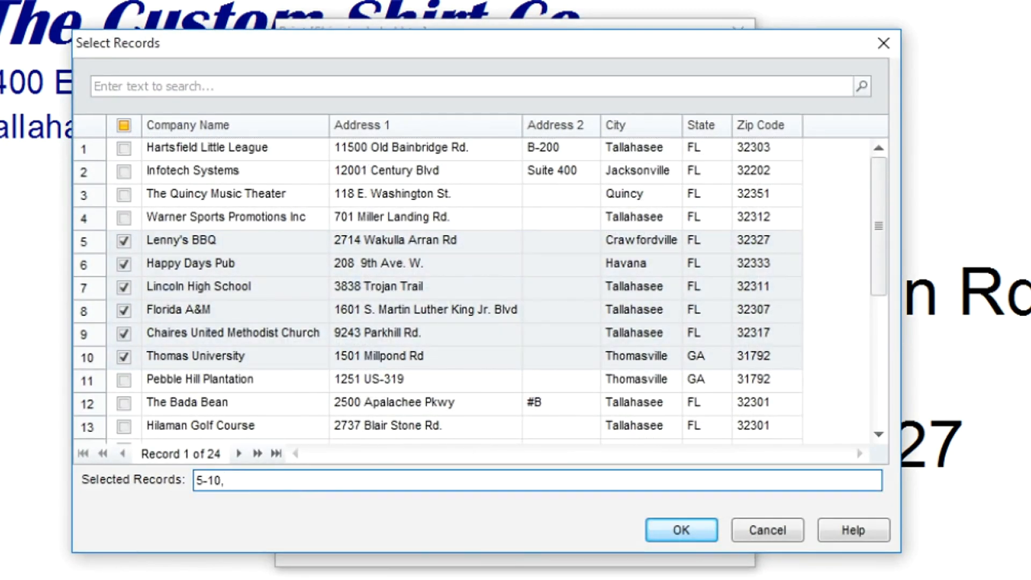
pyautogui.write('12-14')
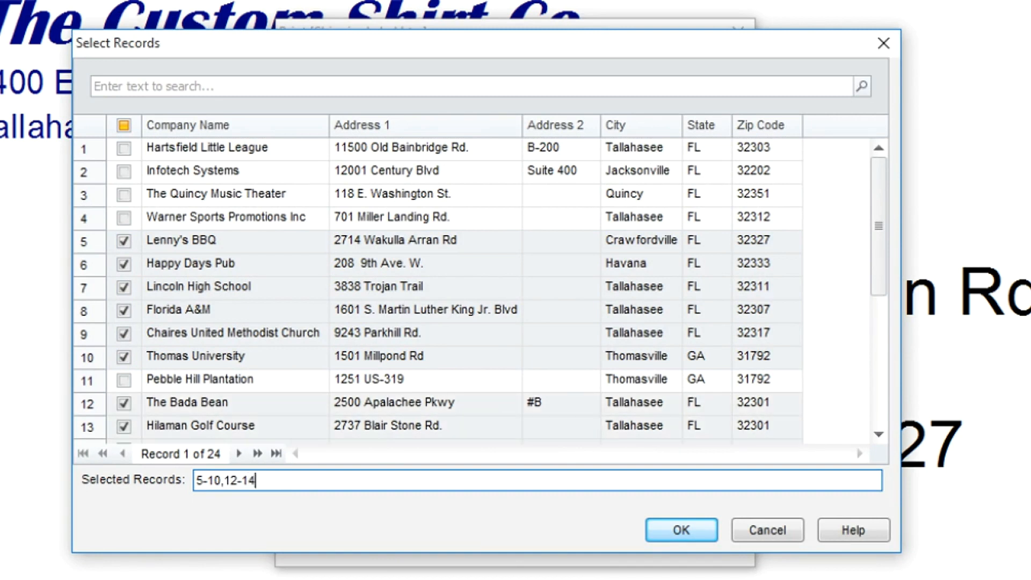
pyautogui.click(124, 147)
pyautogui.click(124, 167)
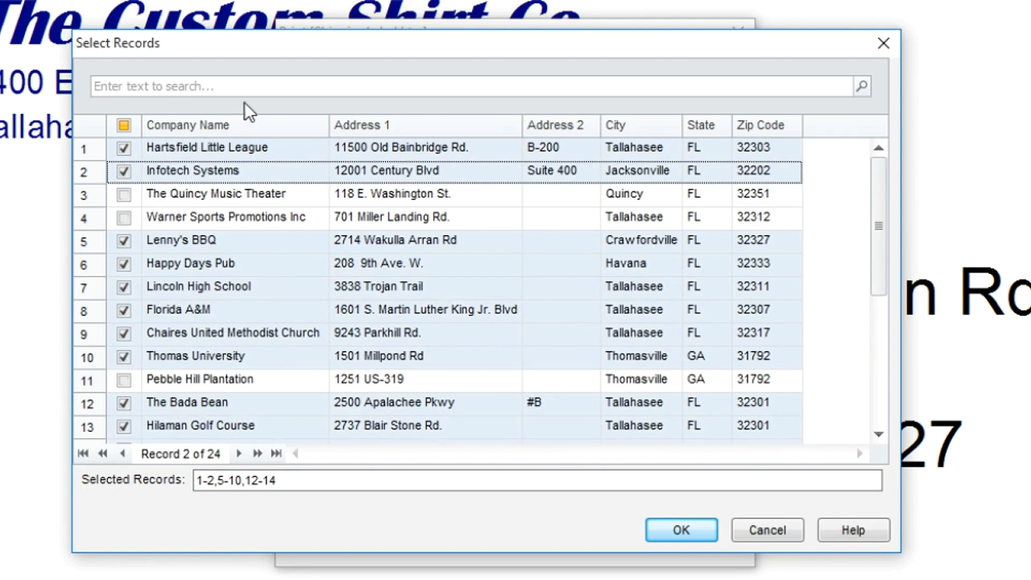
# - Search the records for Tallahasee, select records 15 to 17, deselect records 9 and 12, and cancel the record selection
pyautogui.click(258, 90)
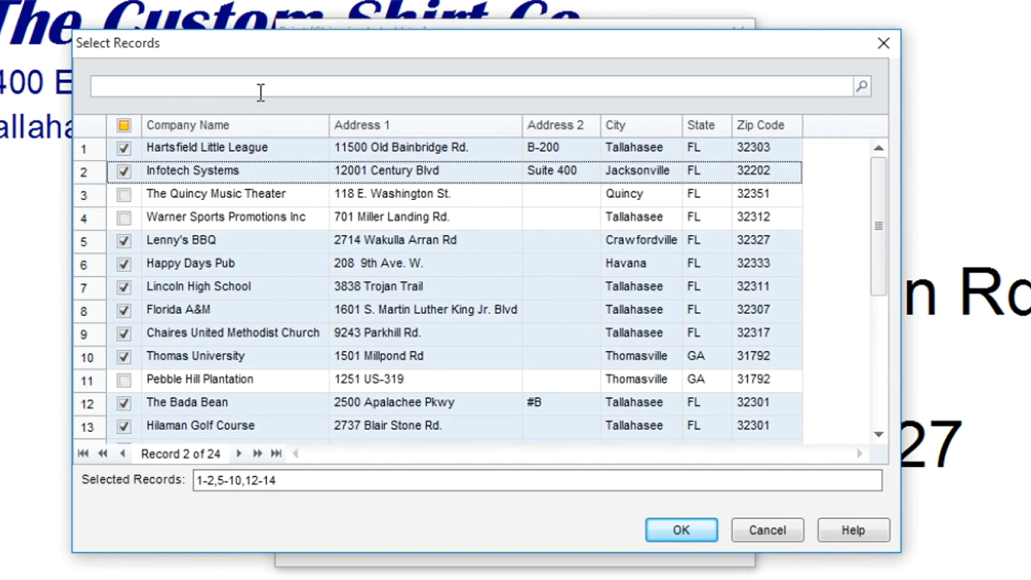
pyautogui.write('Tallahasee')
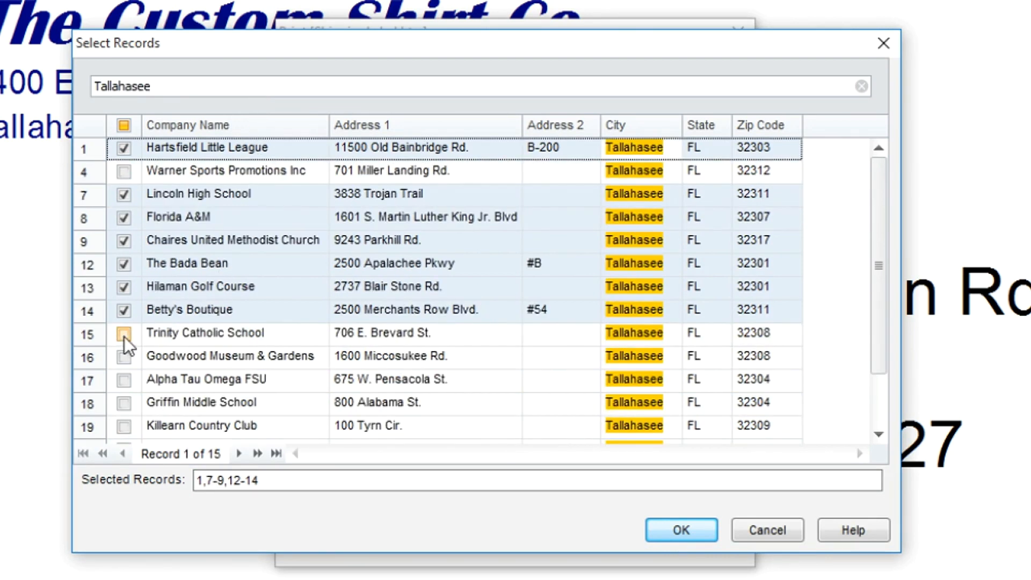
pyautogui.click(125, 334)
pyautogui.click(125, 357)
pyautogui.click(124, 380)
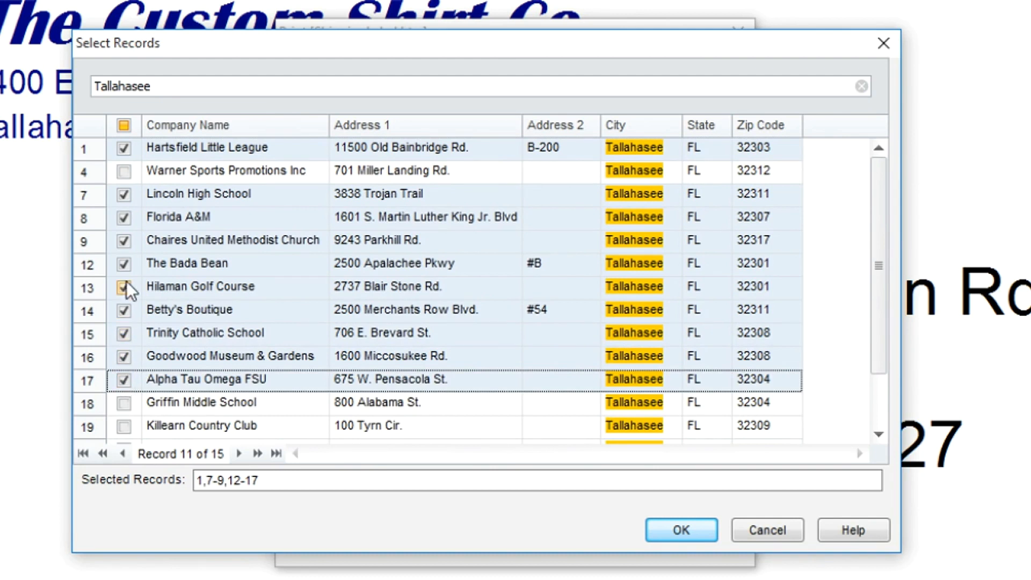
pyautogui.click(124, 243)
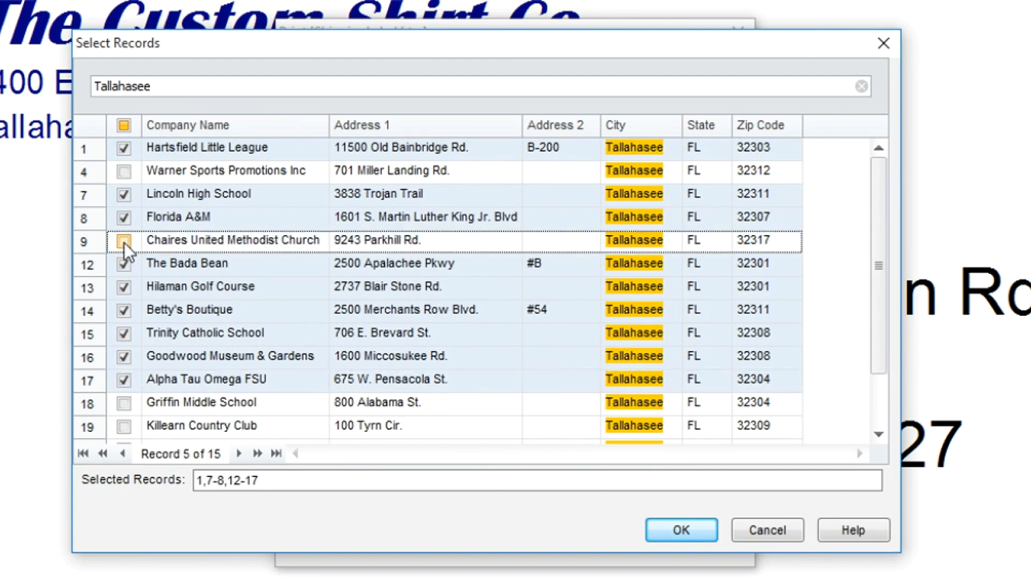
pyautogui.click(120, 266)
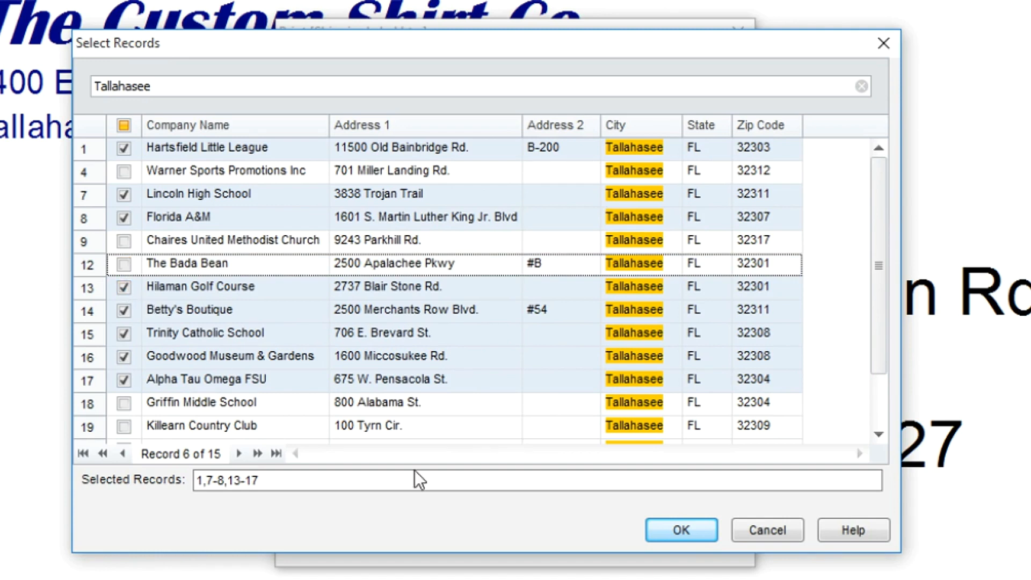
pyautogui.click(781, 533)
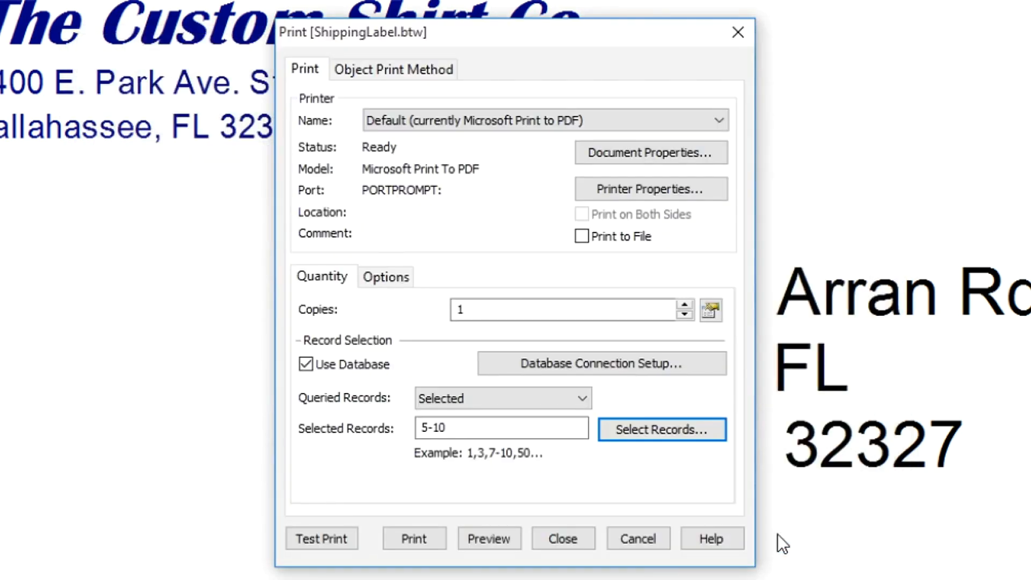
# - Set the queried records to Selected At Print-Time and start the print preview
pyautogui.click(589, 404)
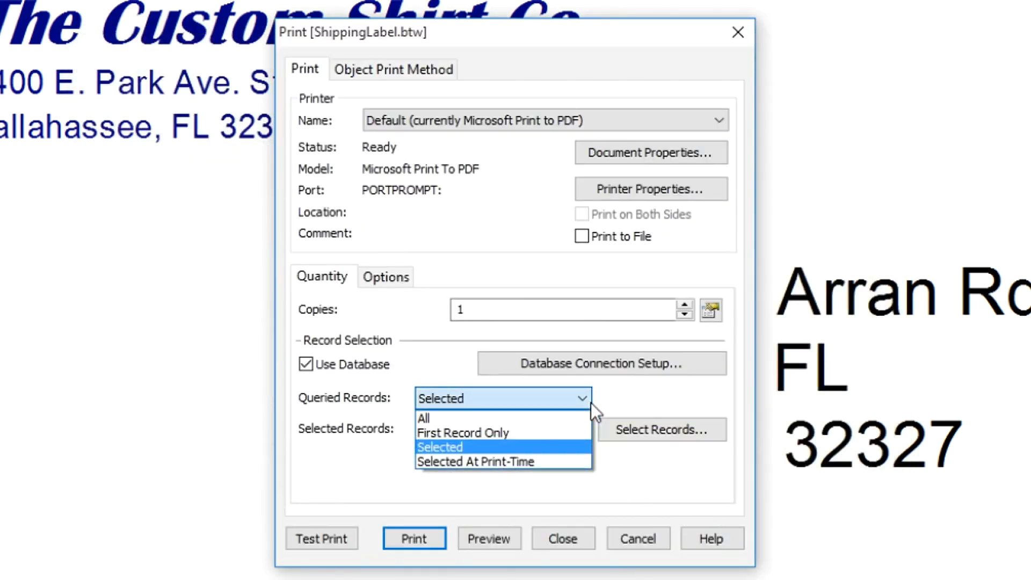
pyautogui.click(562, 460)
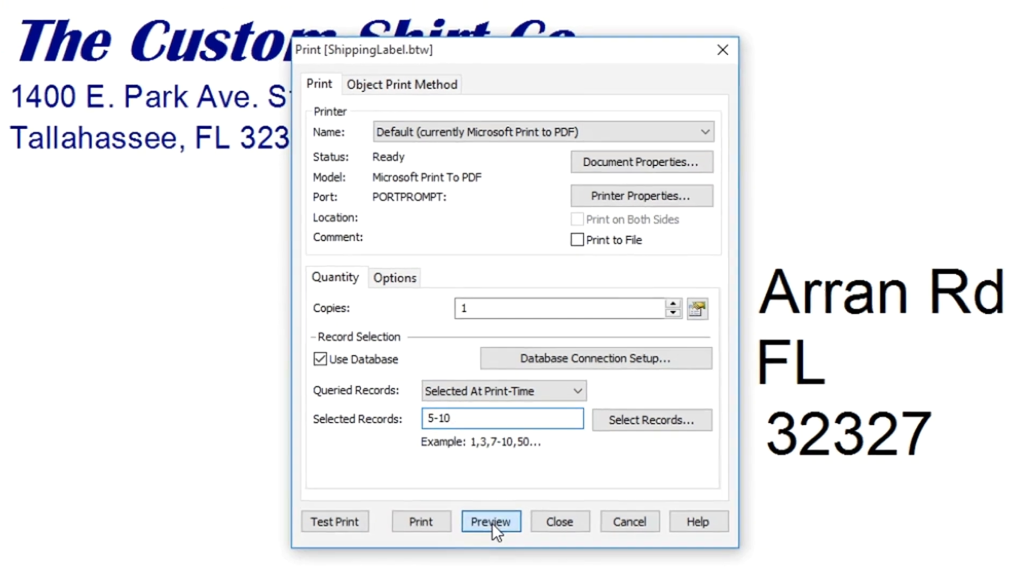
pyautogui.click(489, 537)
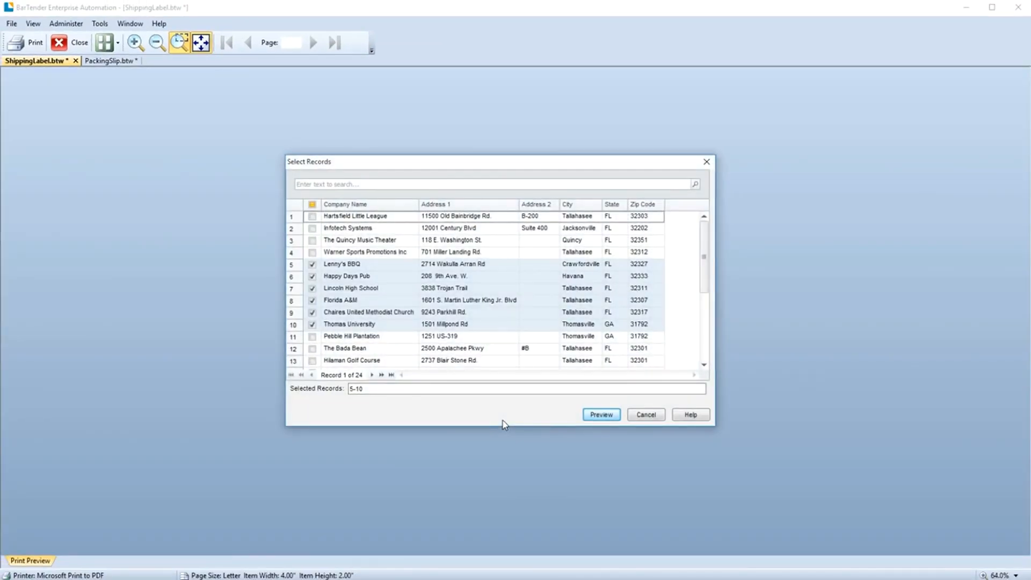
# - Add Hartsfield Little League, Infotech Systems and The Bada Bean to the records chosen at print time, and preview the labels
pyautogui.click(312, 216)
pyautogui.click(312, 228)
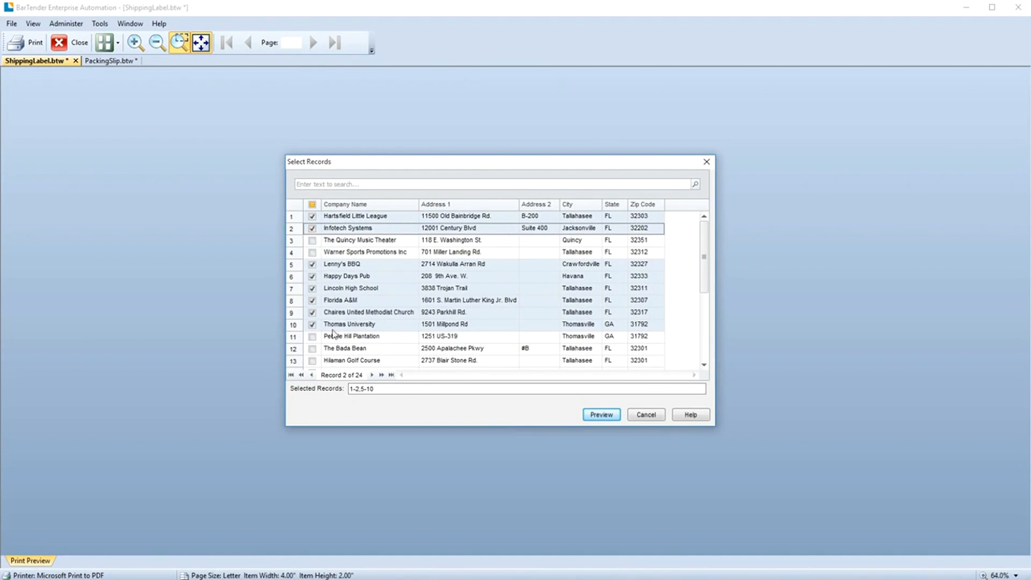
pyautogui.click(312, 348)
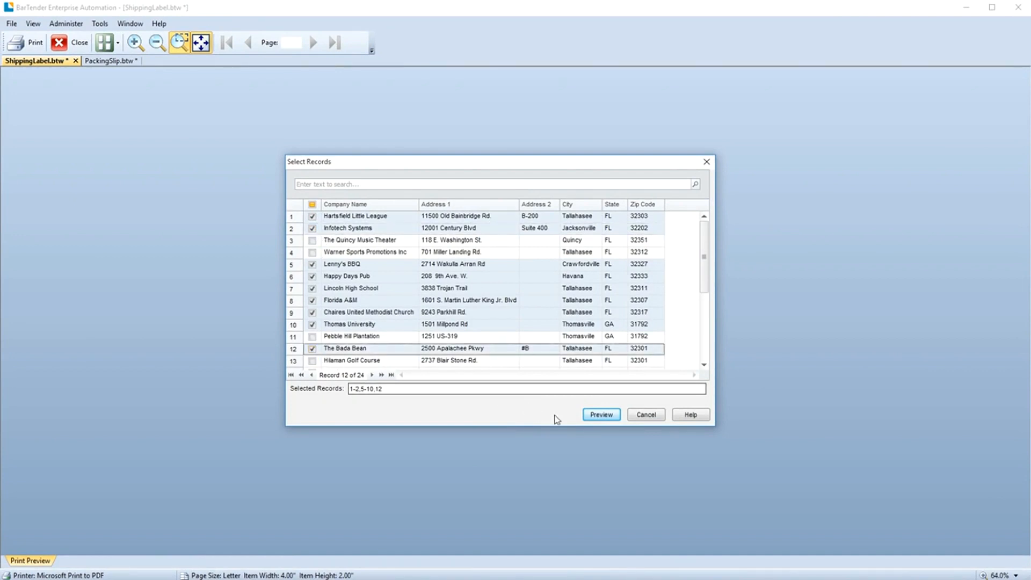
pyautogui.click(601, 414)
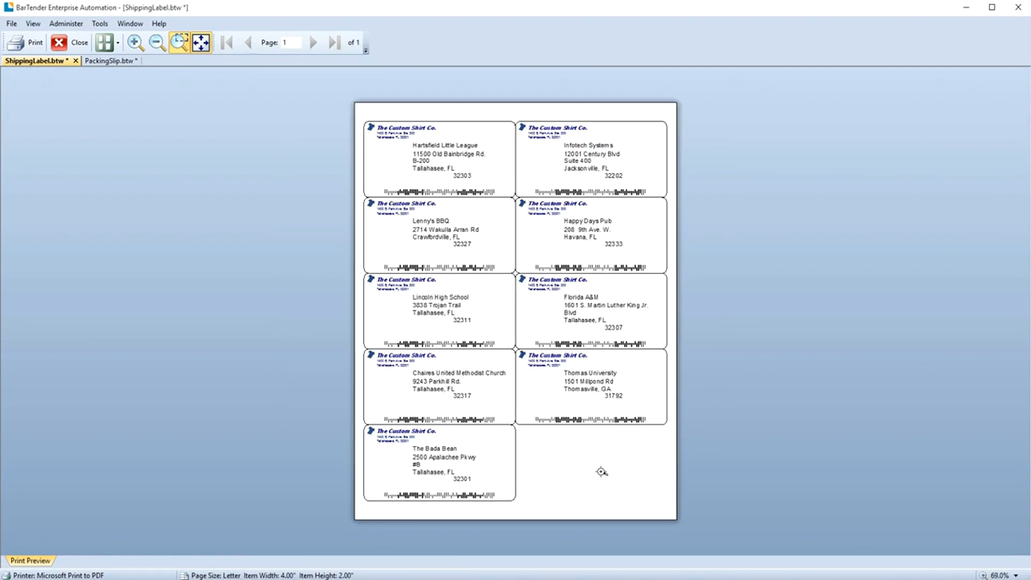